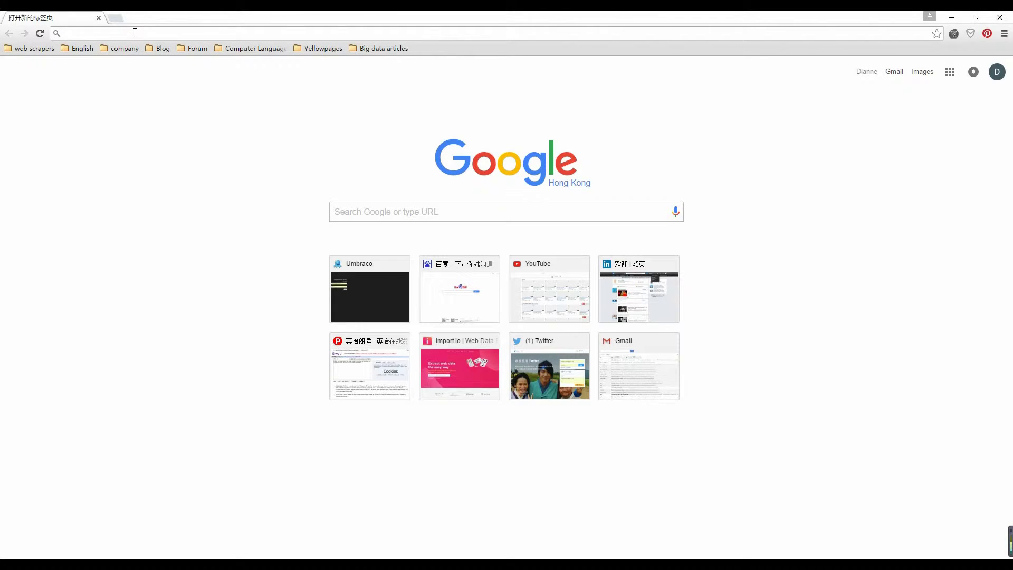
click(134, 33)
text(www.marktplaats.nl/cookiewall/?target=http%3A%2F%2Fwww.marktplaats.nl%2F)
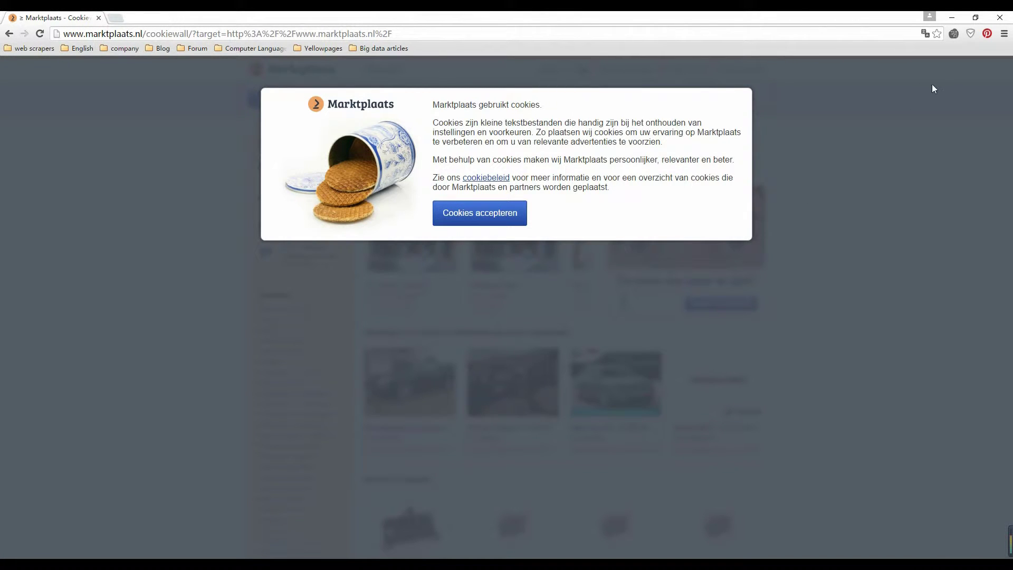
click(953, 19)
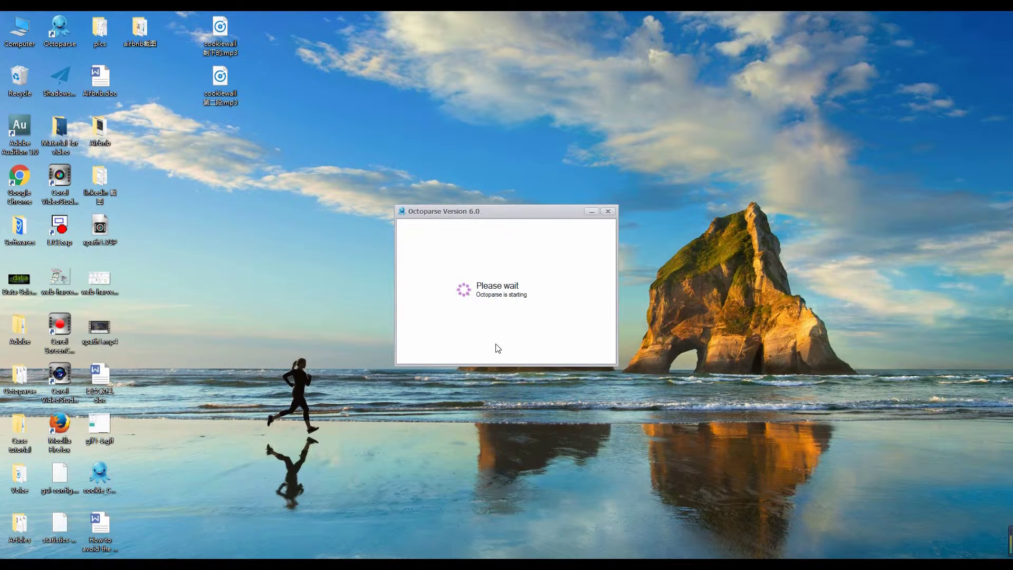
Log in to Octoparse and show the Quick Start task options.
click(497, 349)
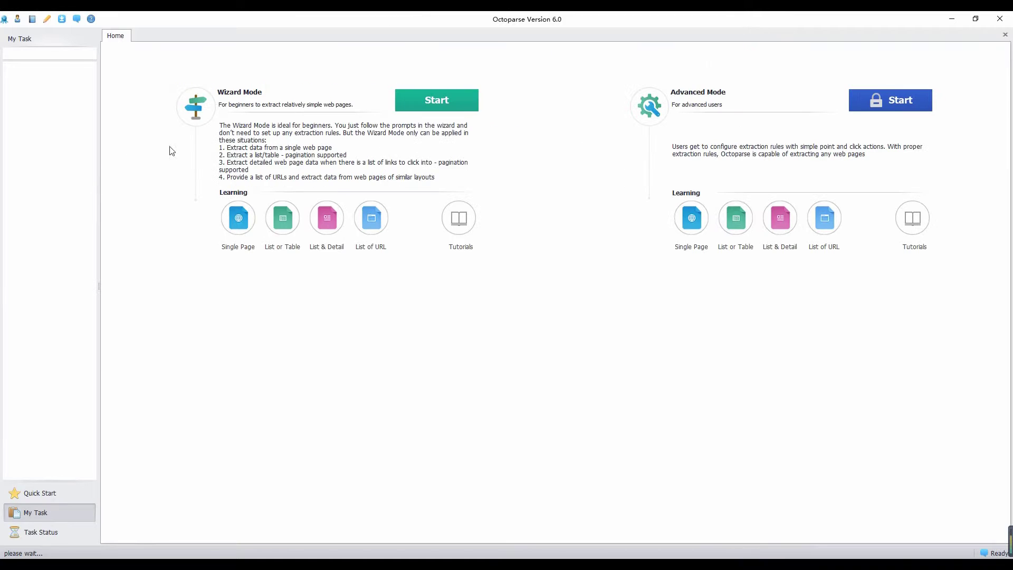
click(54, 494)
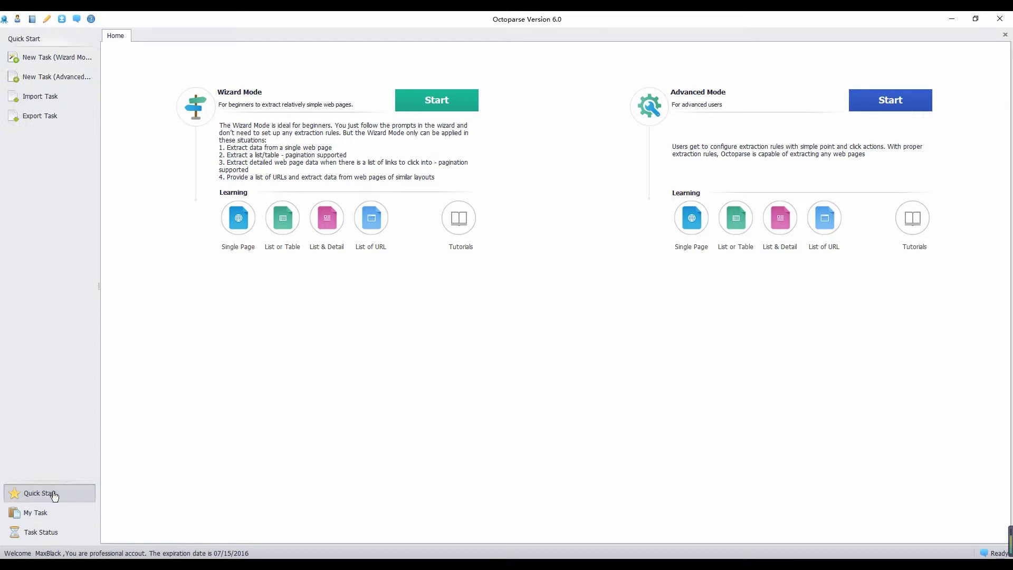
Create an advanced-mode task named 'cookieswall' and continue to workflow design.
click(70, 80)
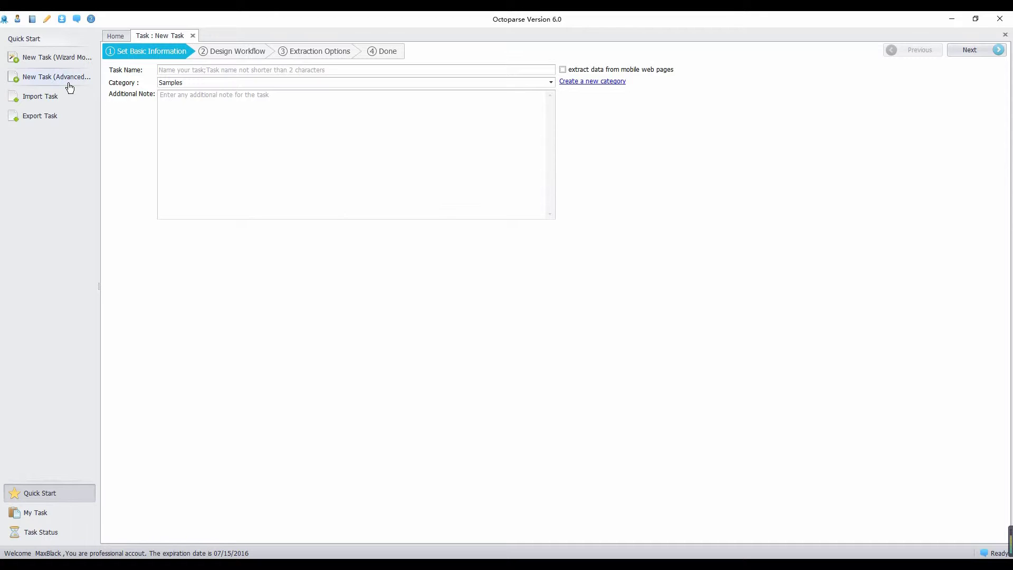
click(195, 70)
text(cookieswall)
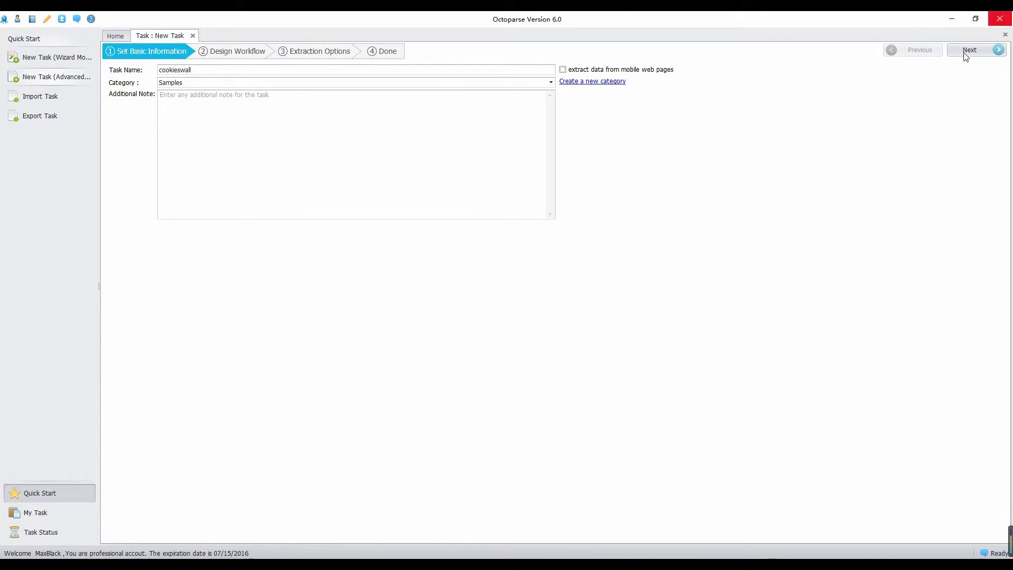
click(969, 53)
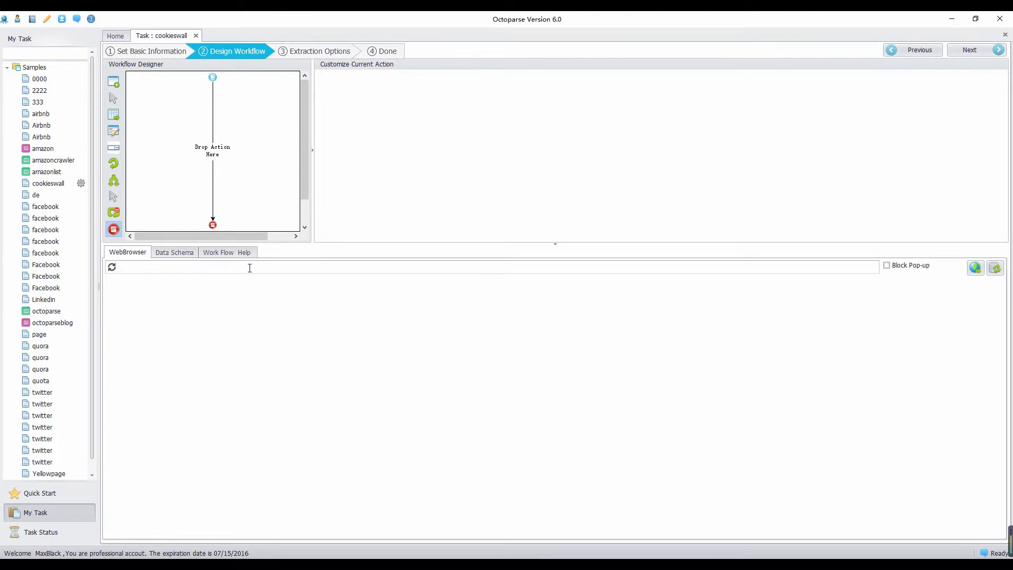
text(www.marktplaats.nl/)
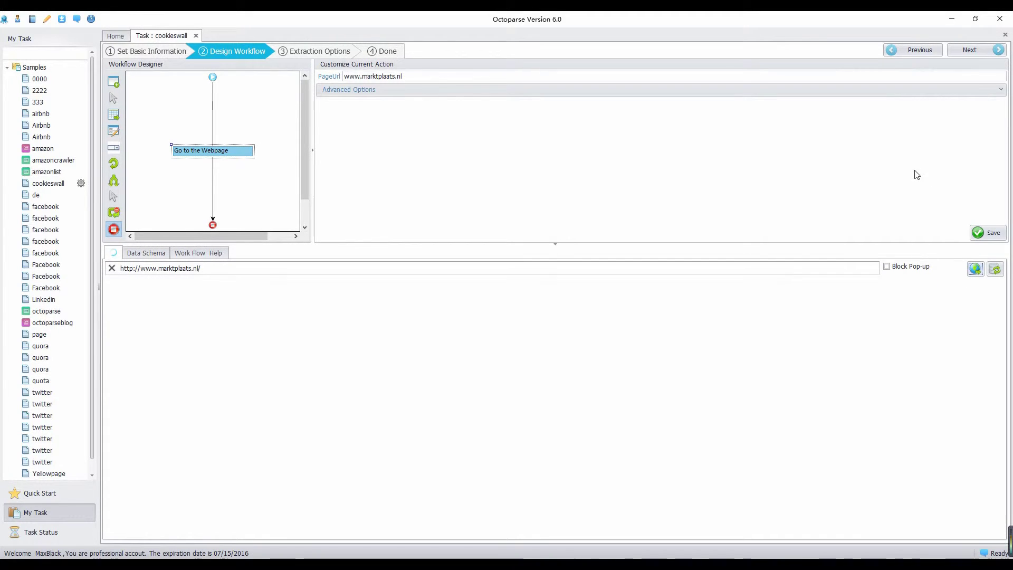
click(988, 234)
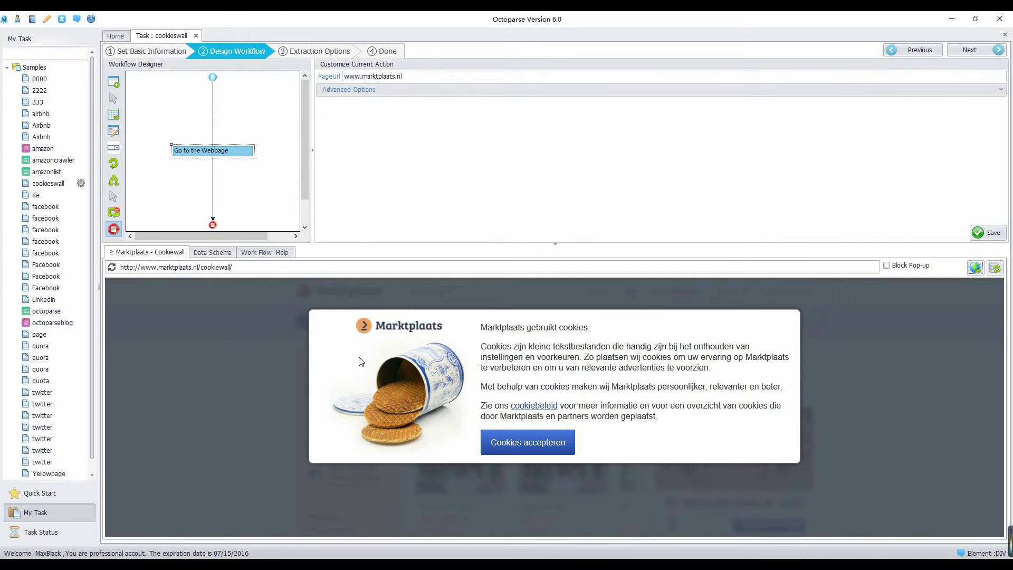
Add a Click Item step on the 'Cookies accepteren' button.
click(521, 443)
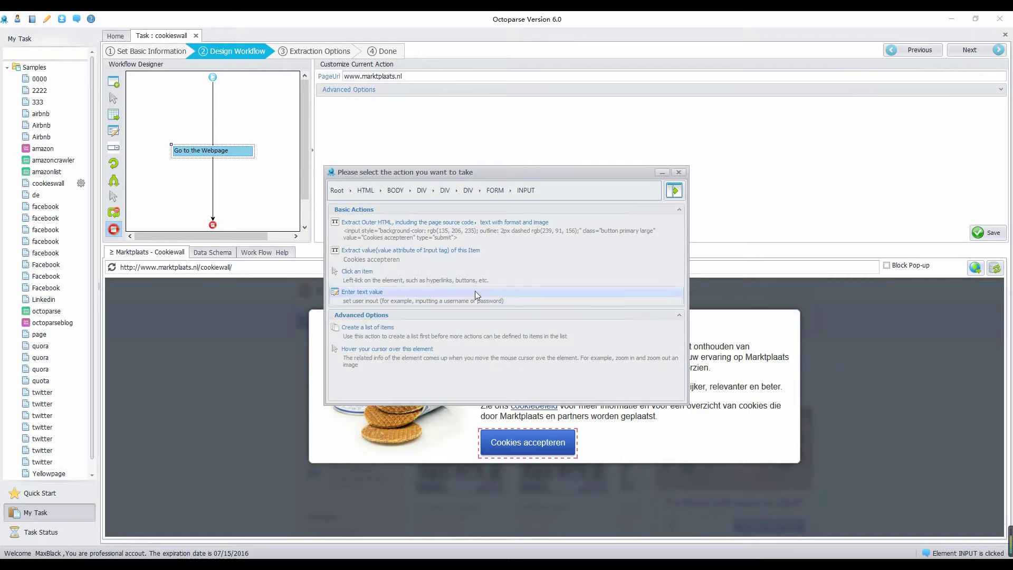
click(373, 272)
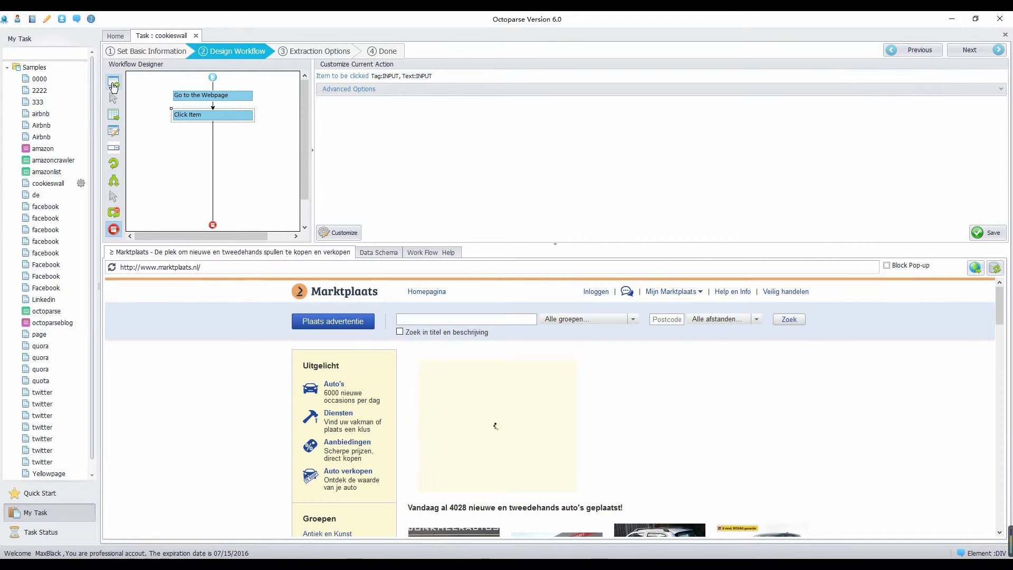
Add a Go to the Webpage step after Click Item with the pasted Marktplaats subpage URL.
drag(114, 87, 214, 141)
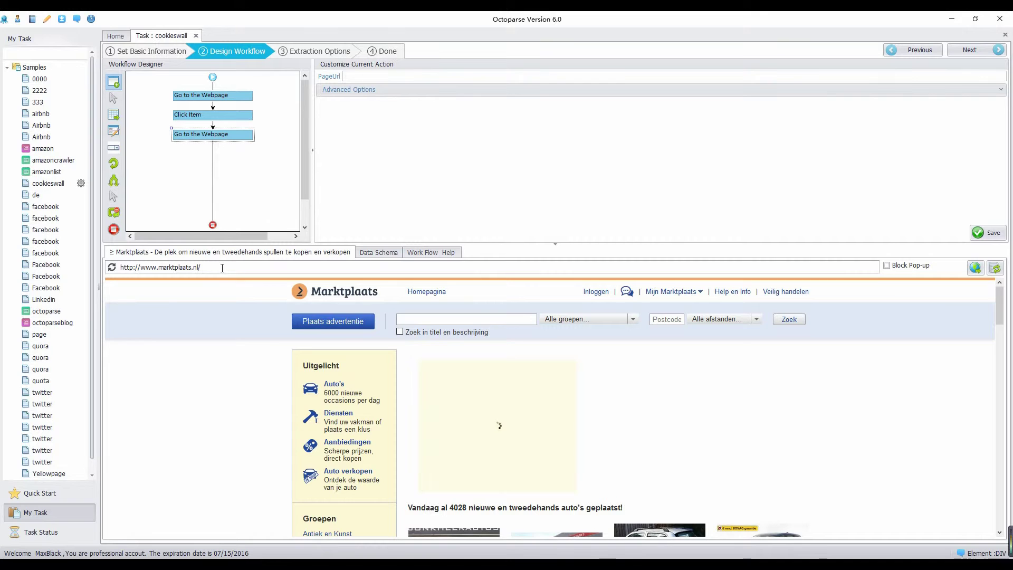
click(372, 77)
key(ctrl+v)
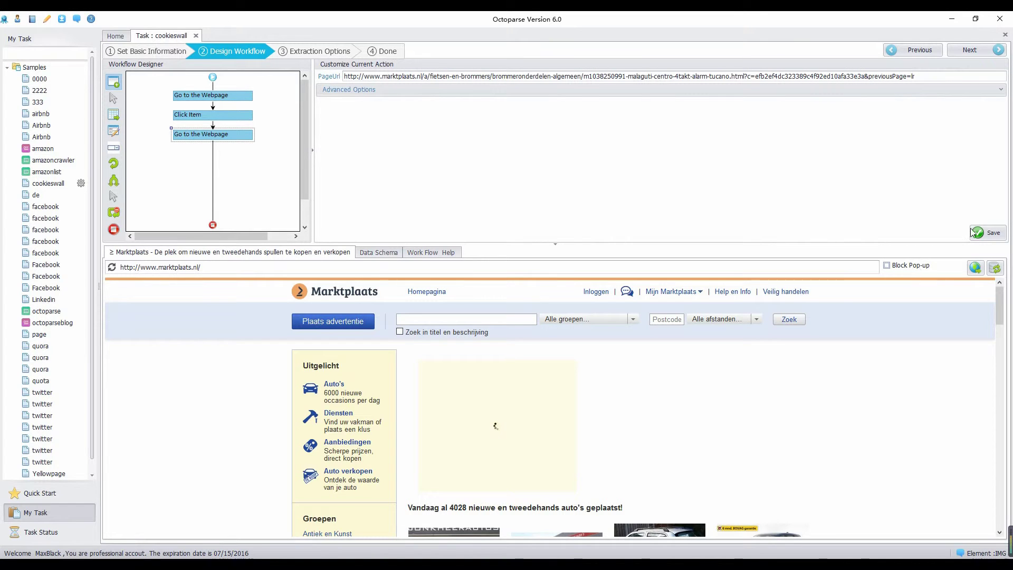
click(983, 233)
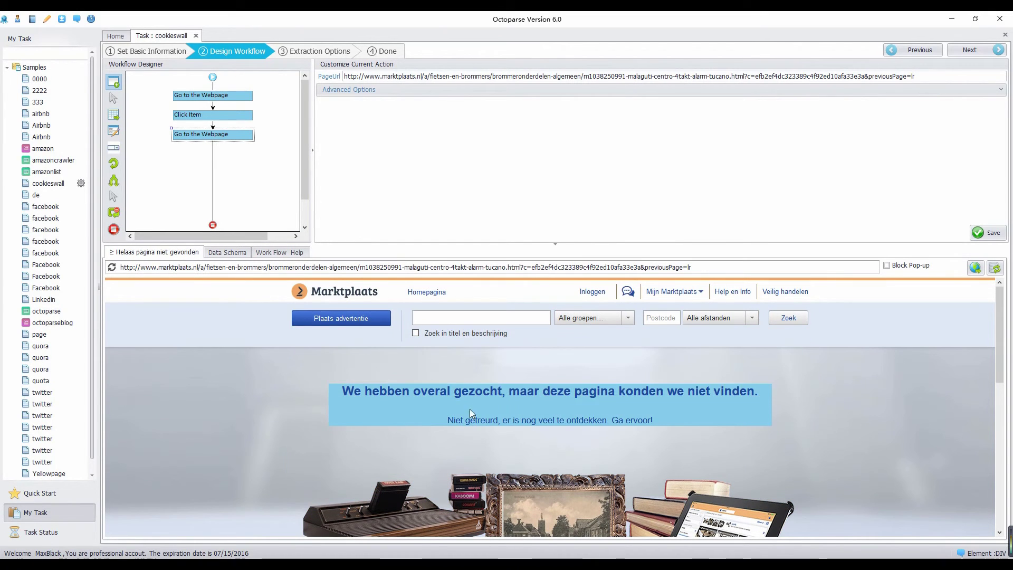
Extract the 'Niet getreurd, er is nog veel te ontdekken' text as Field1.
click(465, 420)
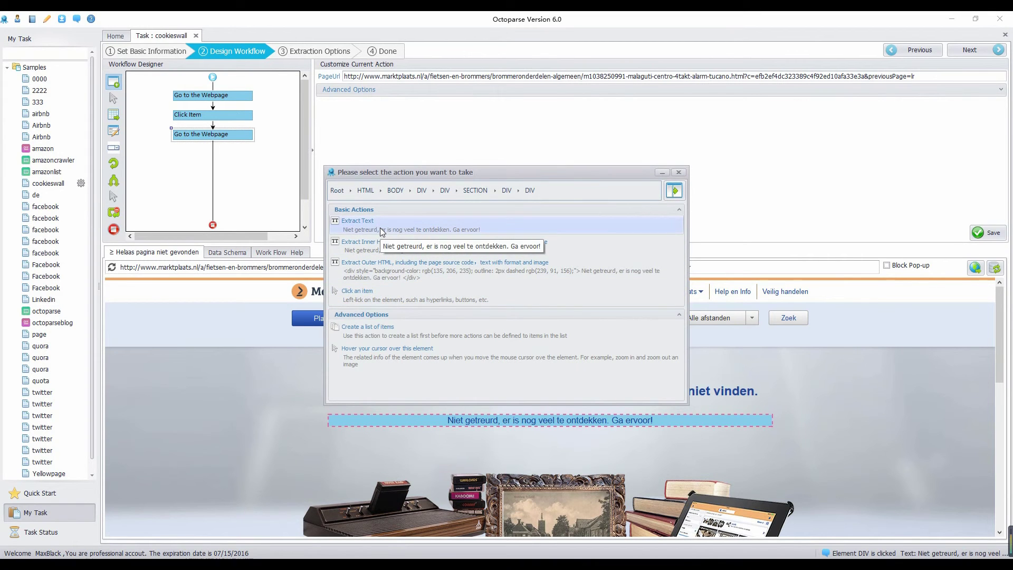
click(380, 228)
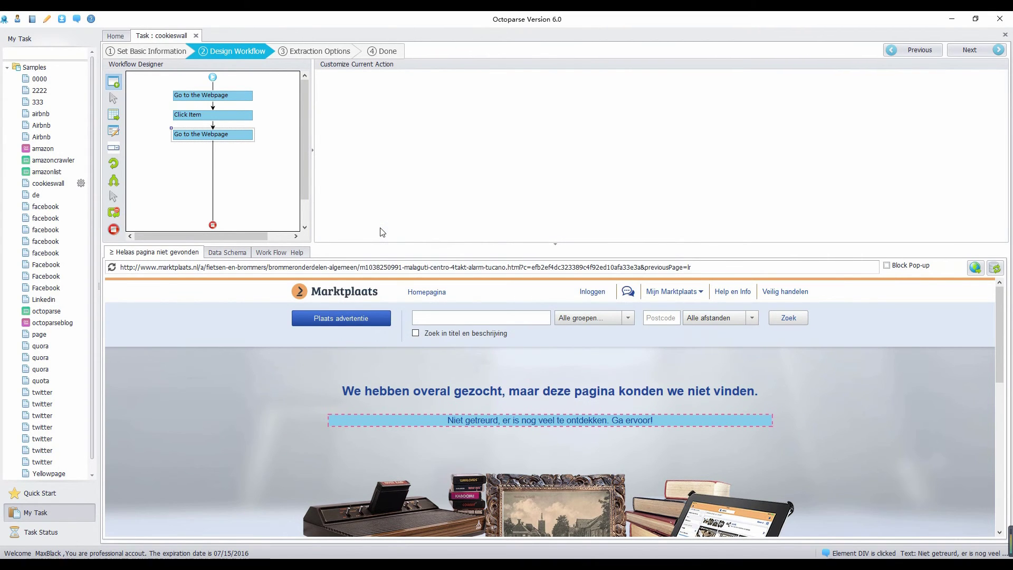